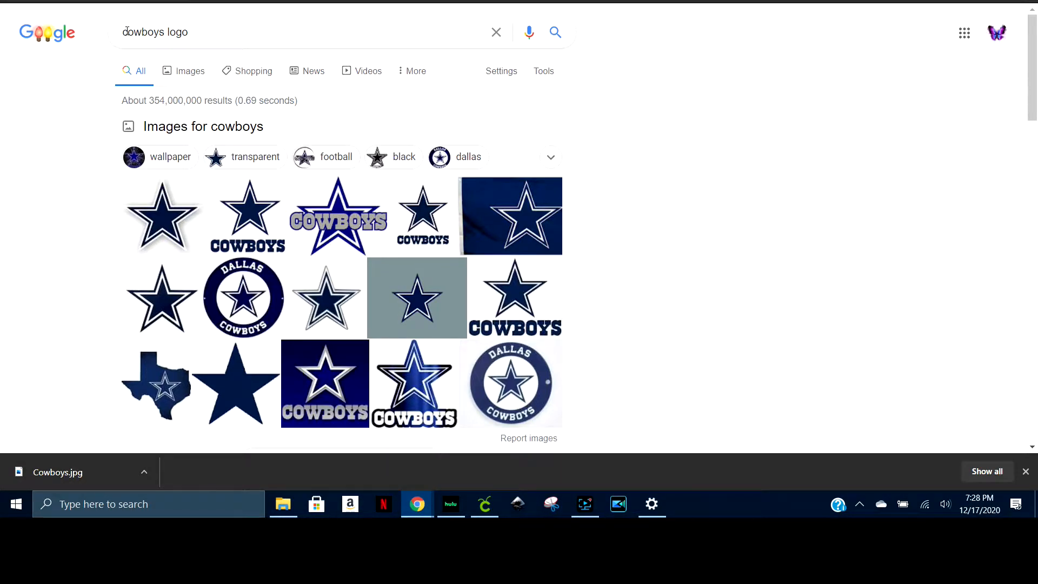
Show image results for the cowboys logo search, filter them to transparent, and look through them for a star design with lettering
click(191, 73)
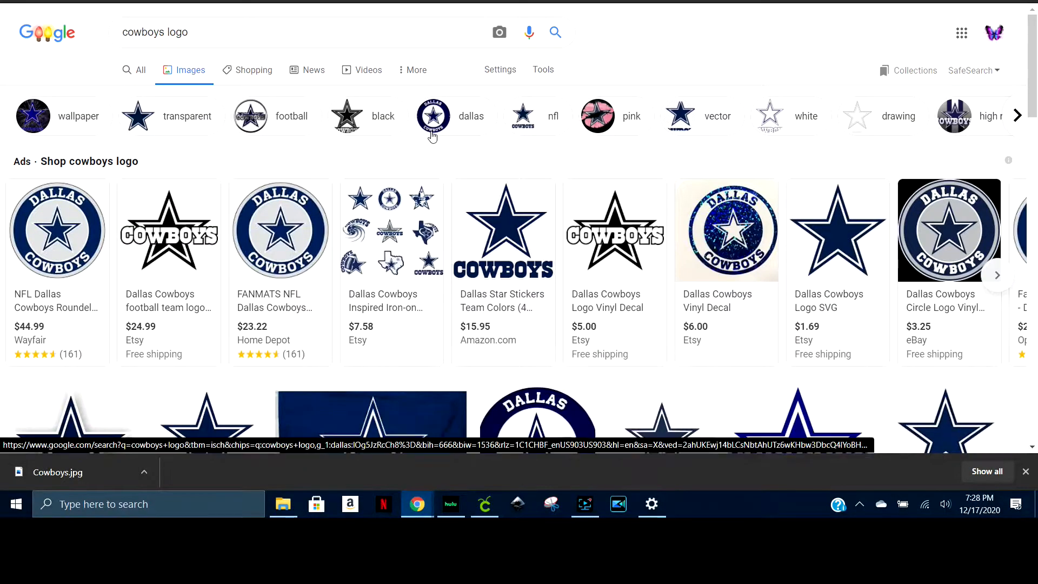
click(186, 114)
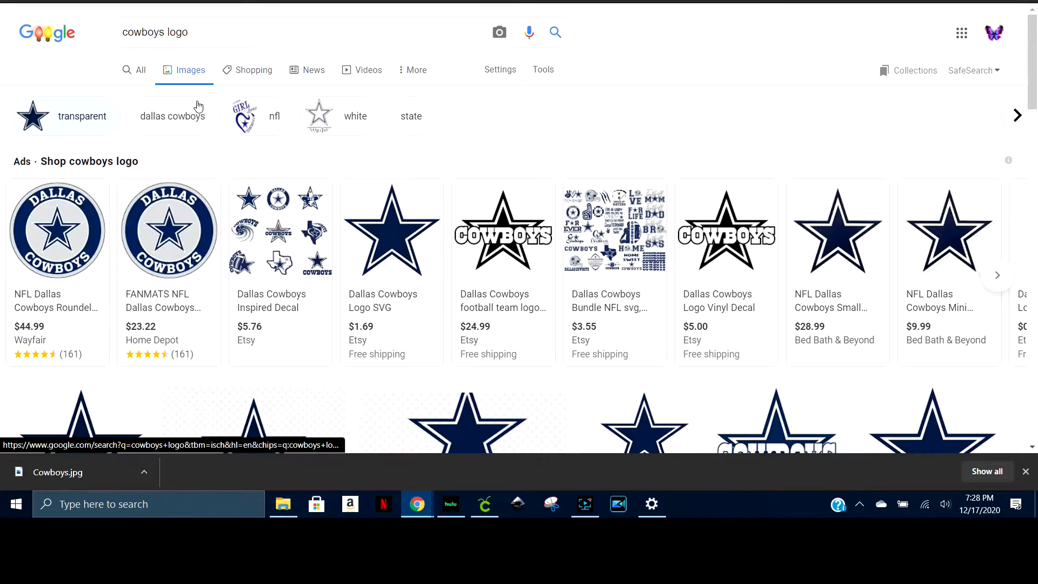
scroll(339, 169, down, 6)
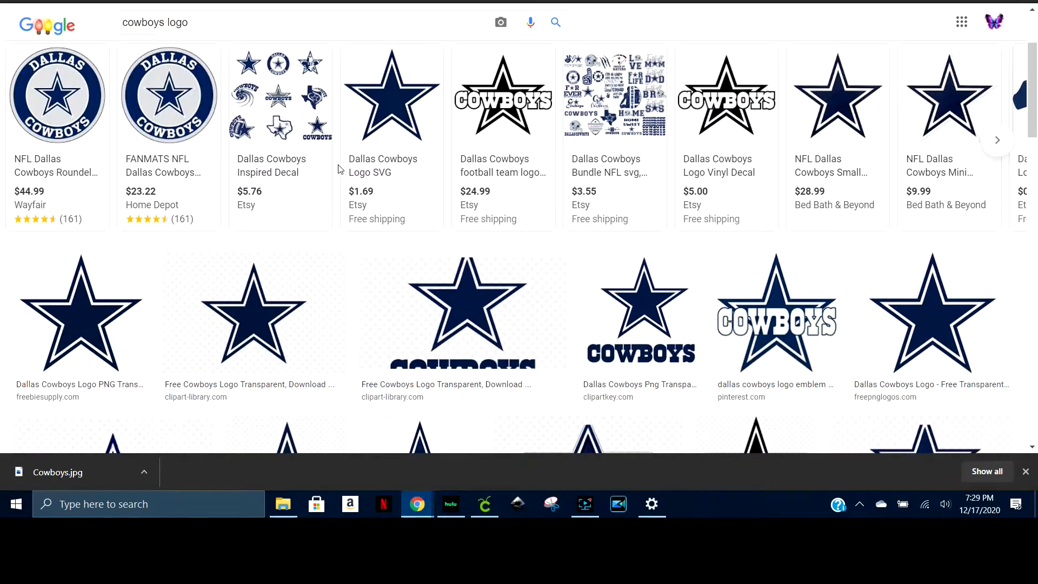
scroll(339, 170, down, 5)
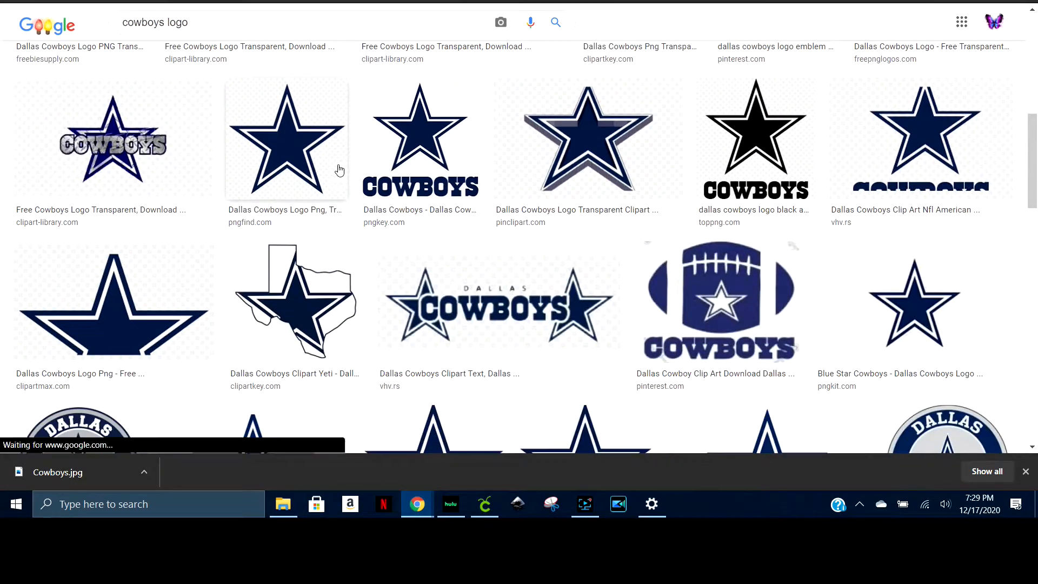
scroll(340, 169, down, 7)
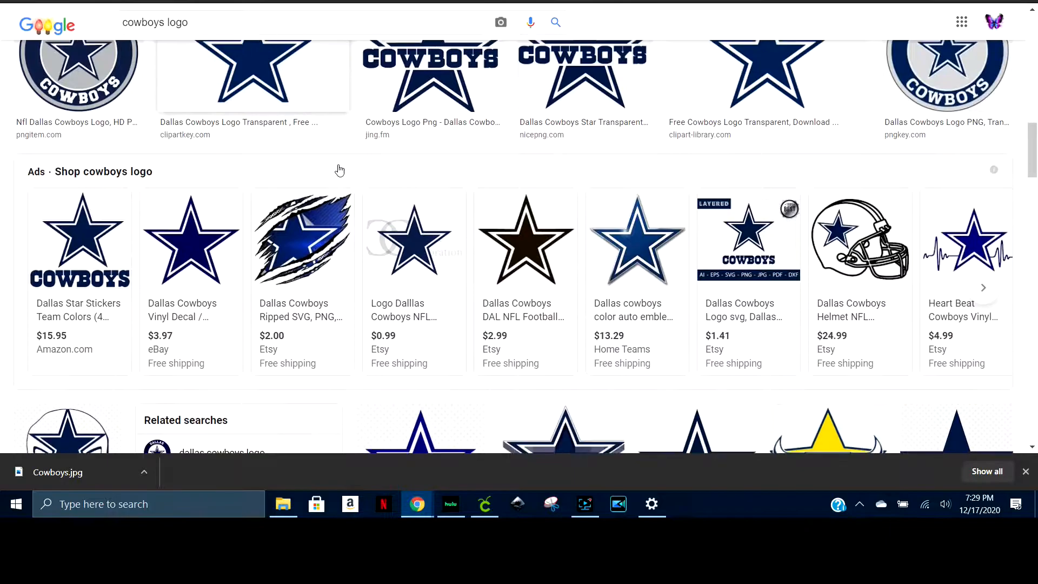
scroll(555, 186, down, 4)
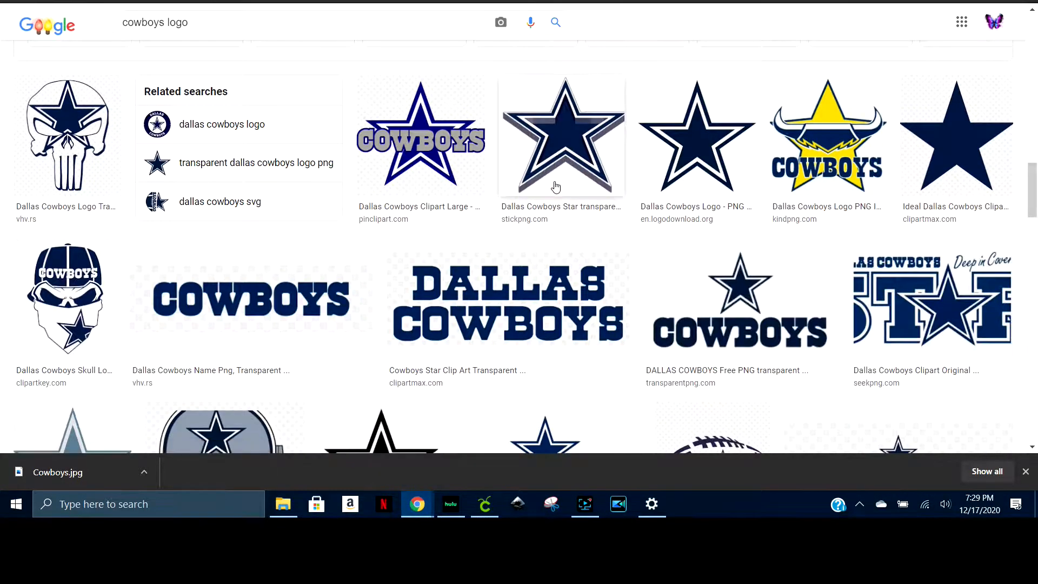
scroll(555, 186, down, 7)
scroll(556, 186, down, 8)
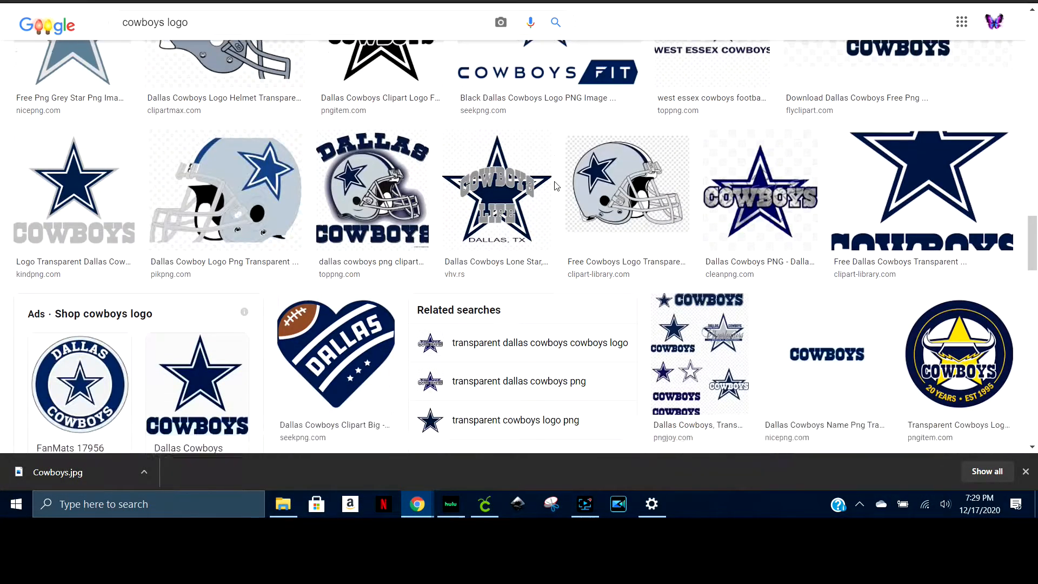
scroll(557, 186, up, 9)
scroll(555, 186, up, 12)
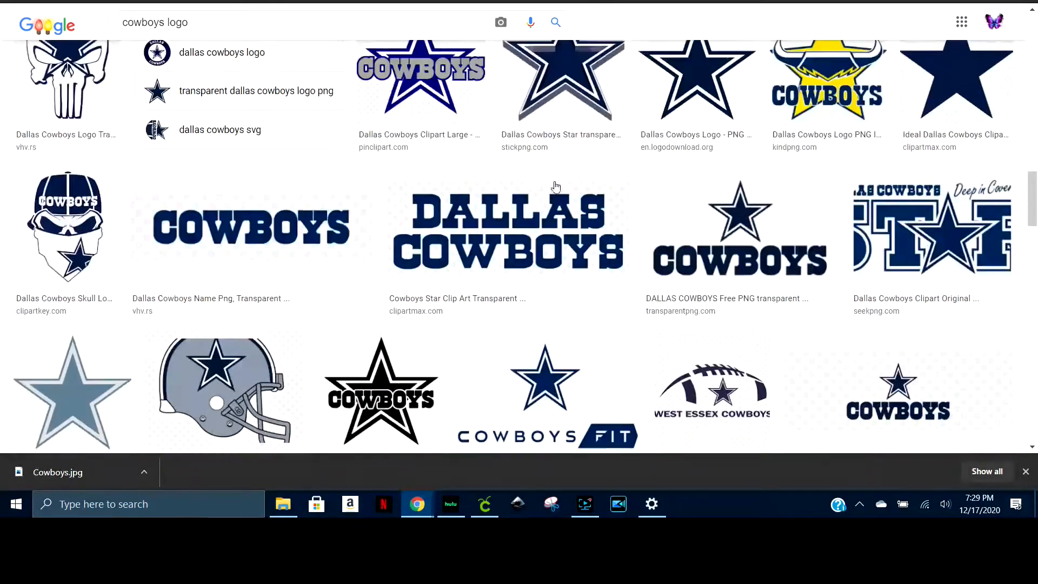
scroll(555, 186, up, 9)
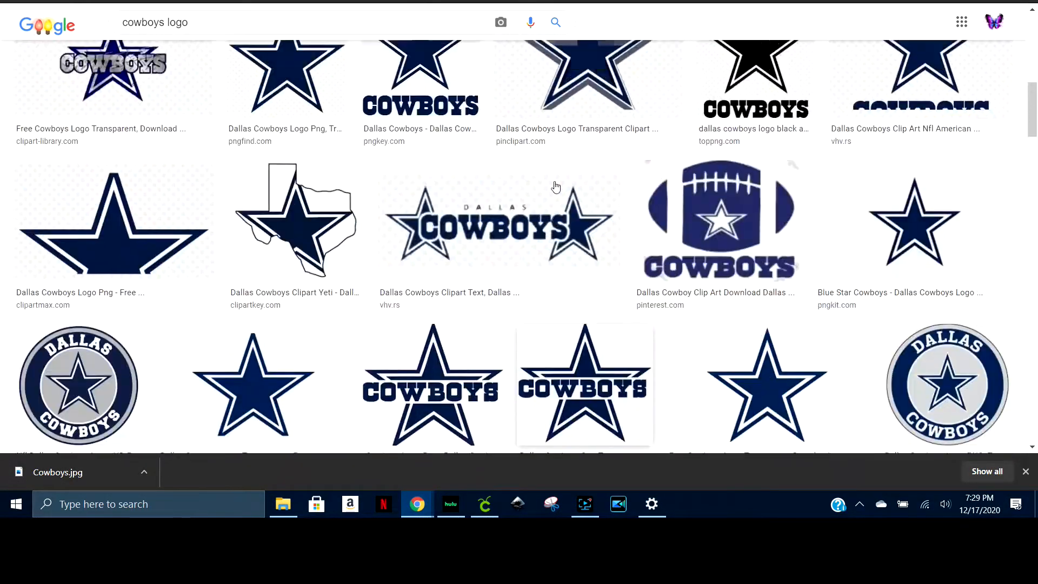
scroll(555, 186, down, 4)
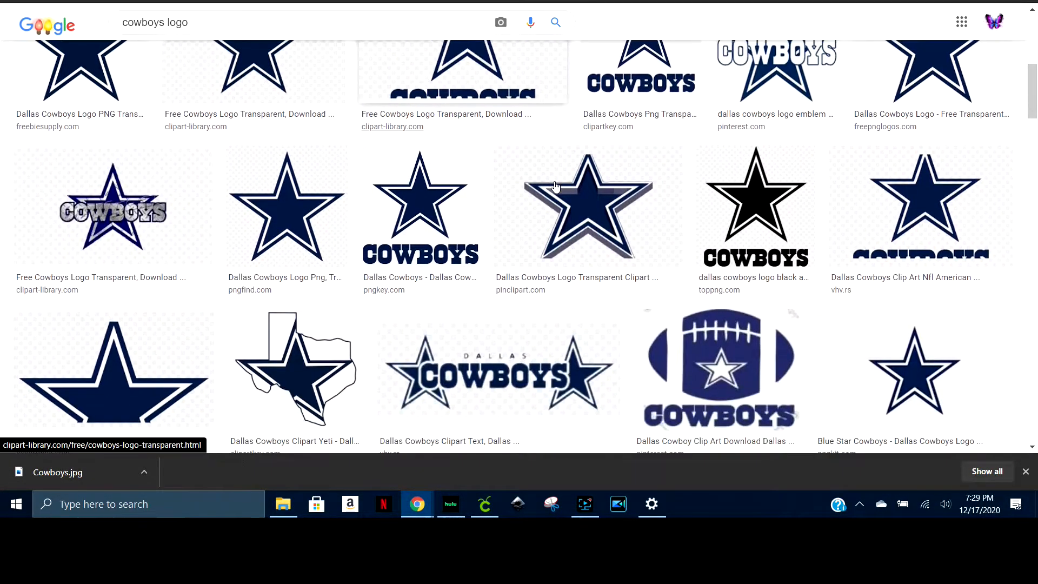
scroll(555, 185, up, 3)
scroll(555, 186, up, 7)
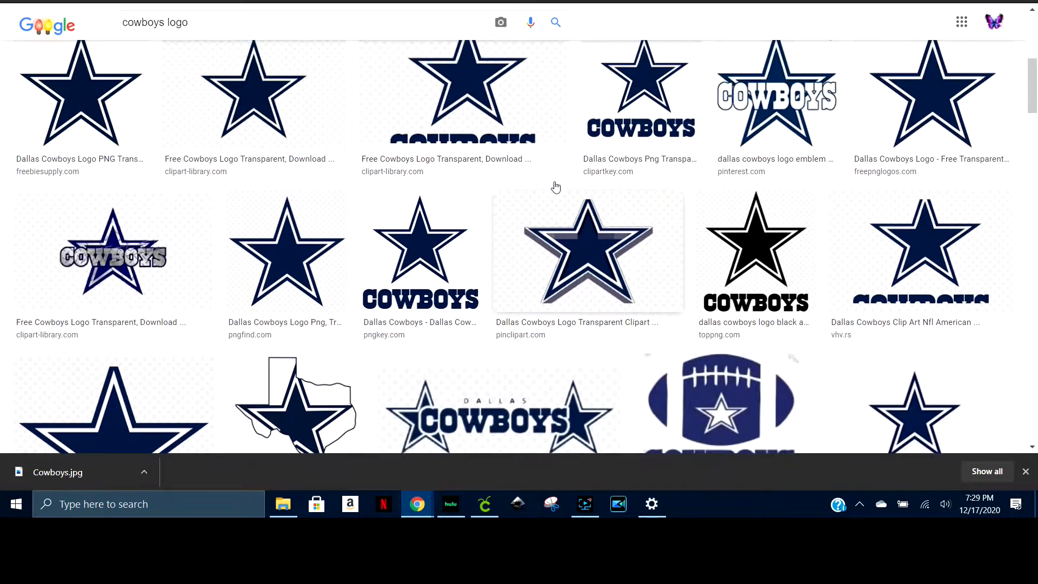
scroll(445, 216, down, 14)
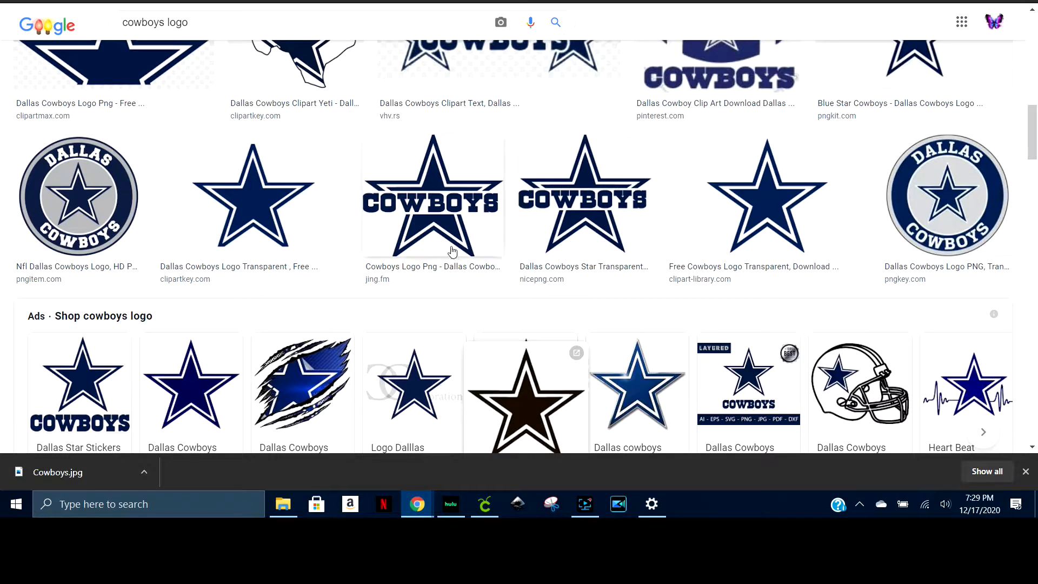
Save the jing.fm star logo with COWBOYS across its middle to the Downloads folder as a PNG named dc
click(439, 205)
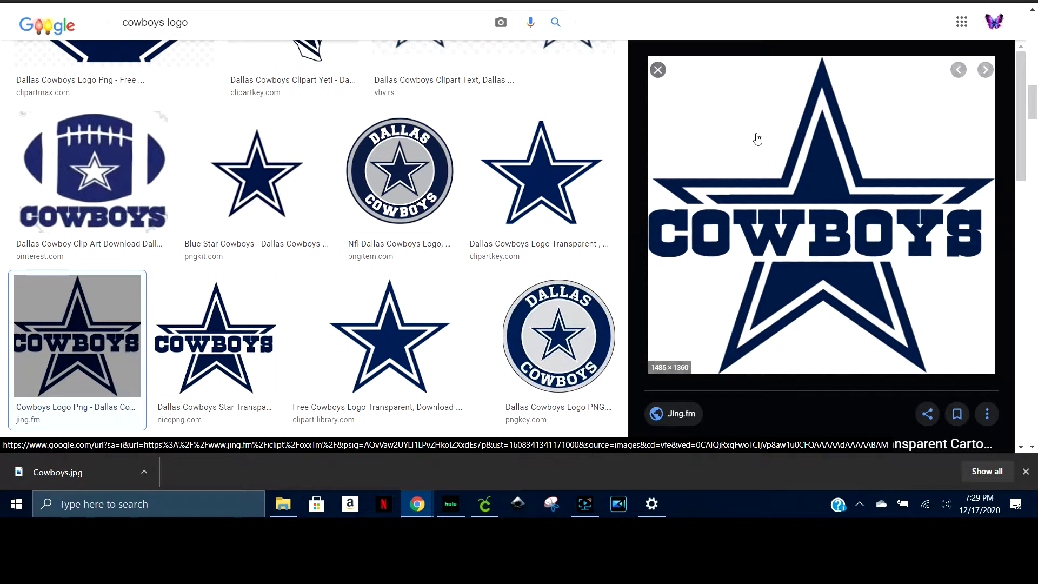
right_click(756, 135)
click(829, 260)
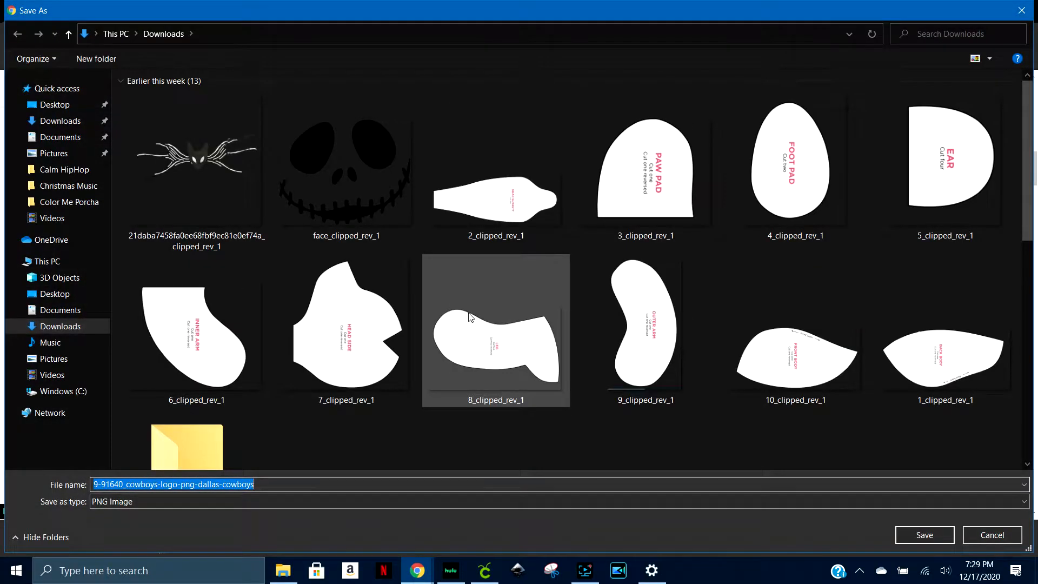
text(dc)
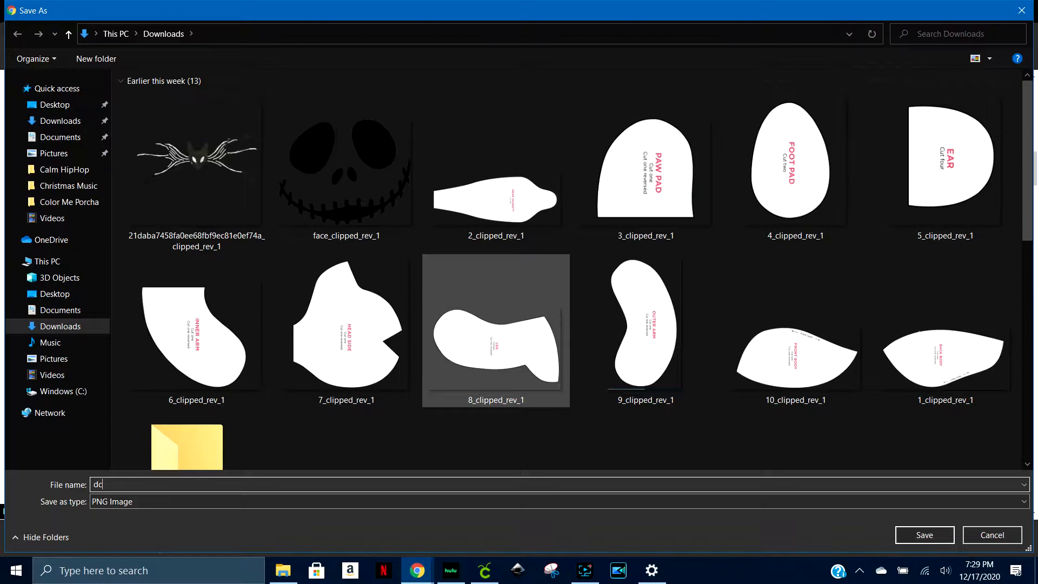
click(932, 536)
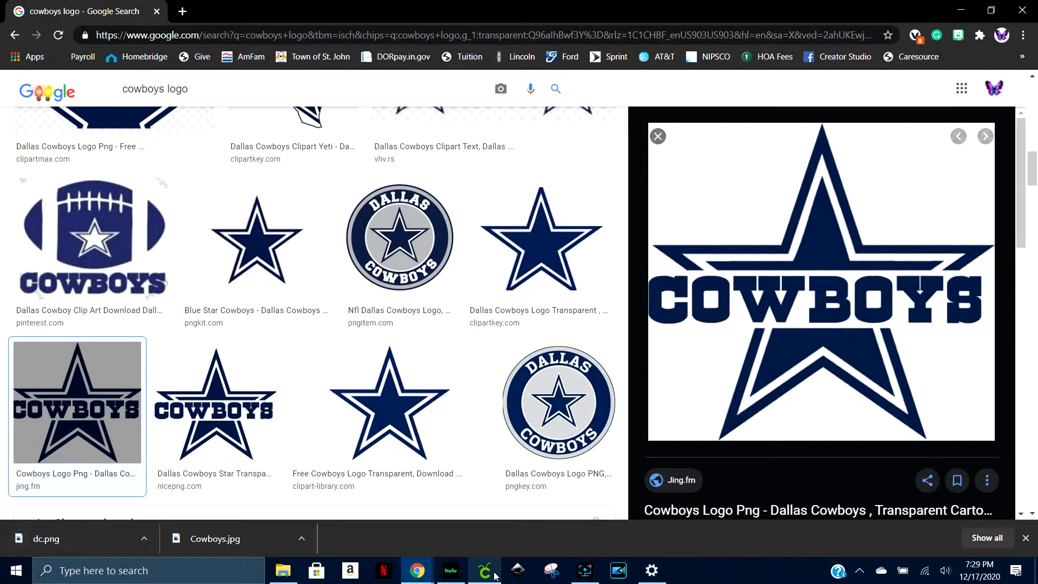
Switch to Cricut Design Space and delete both overlapping star logo slice results from the canvas
click(493, 574)
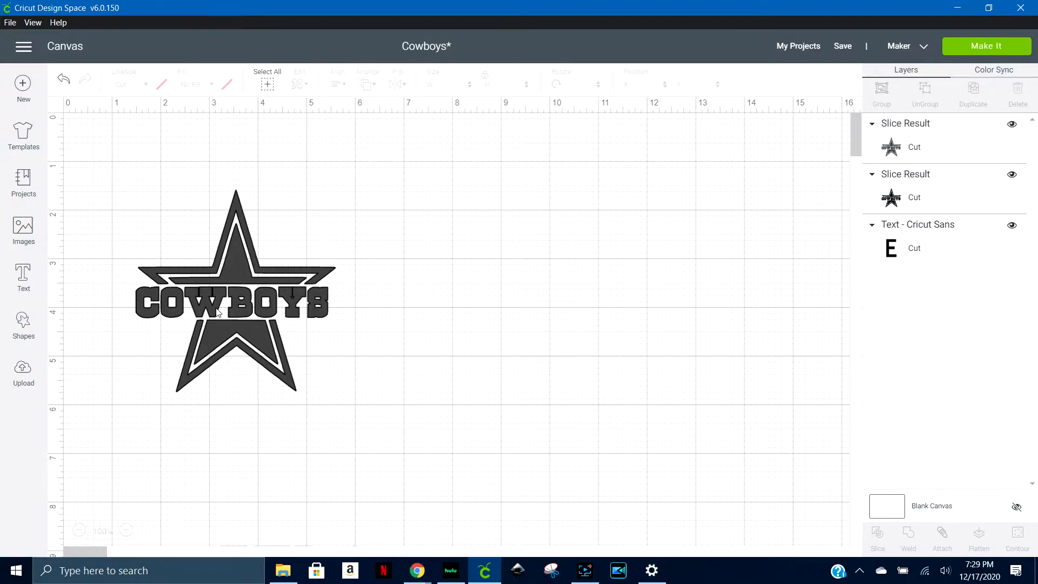
drag(214, 295, 561, 331)
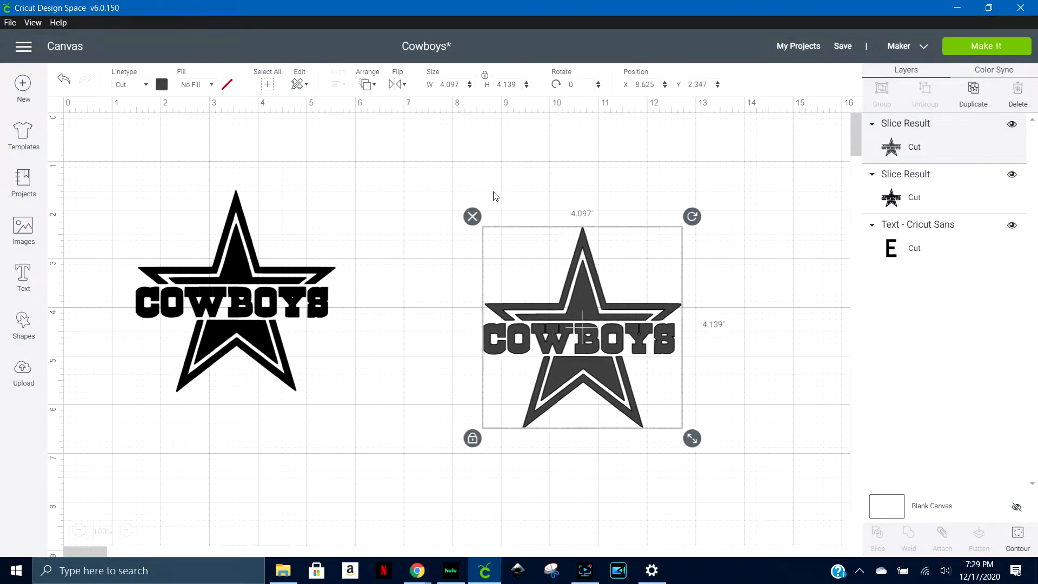
click(470, 221)
click(291, 304)
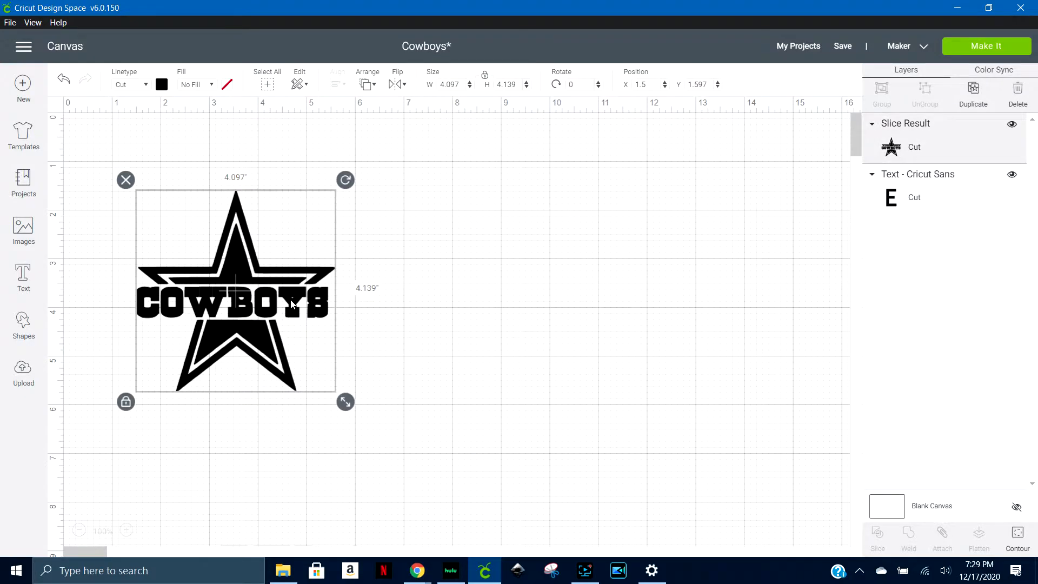
click(126, 178)
Start a new image upload and load the dc file from the Downloads folder
click(23, 373)
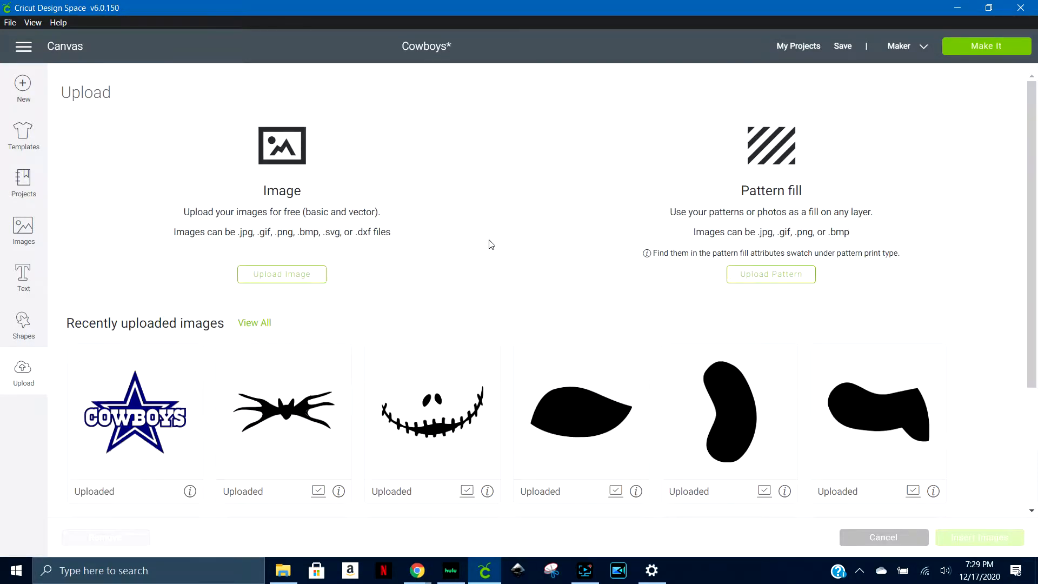
click(286, 278)
click(542, 294)
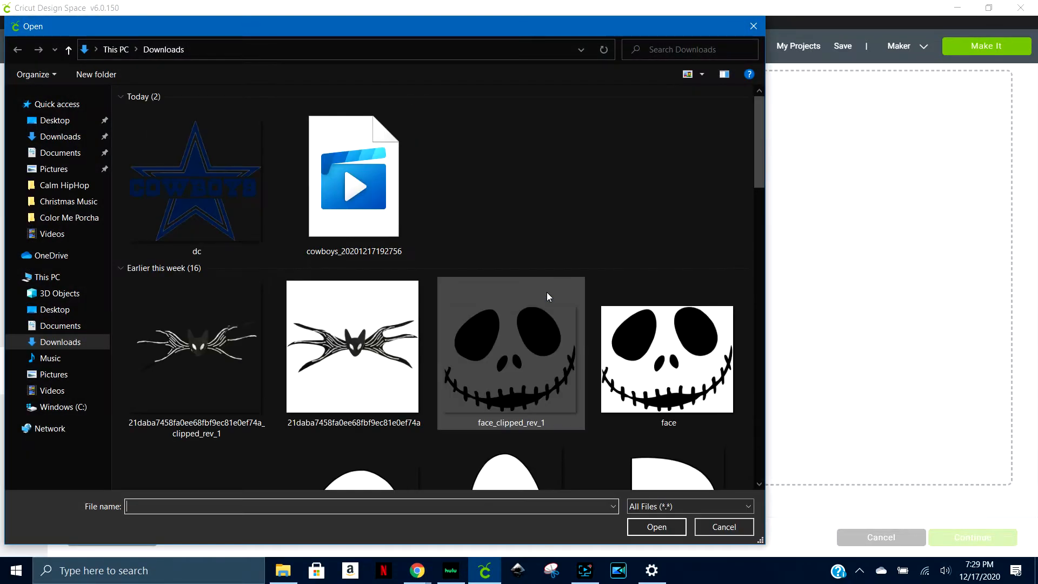
click(177, 186)
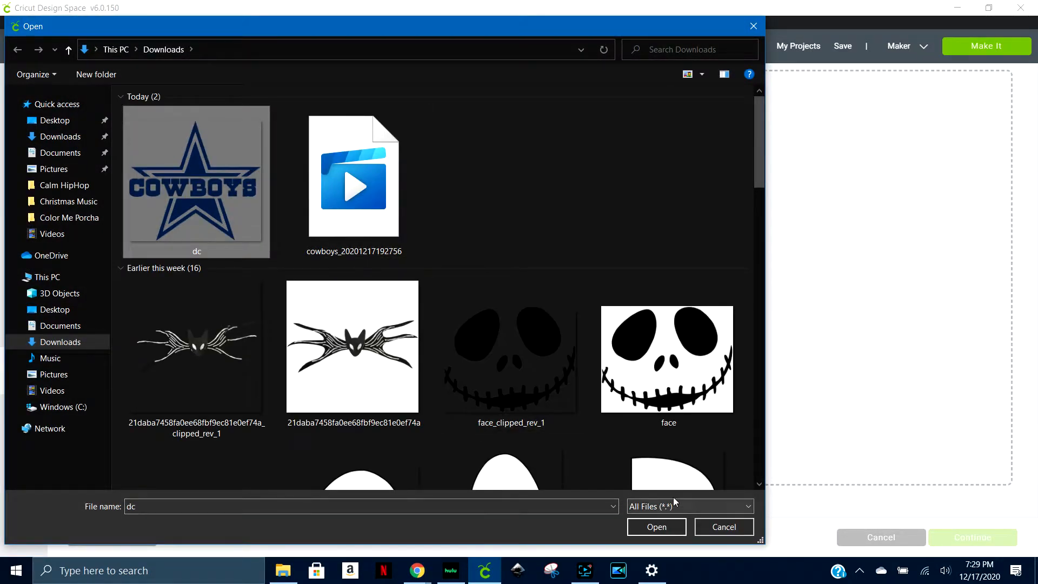
click(664, 531)
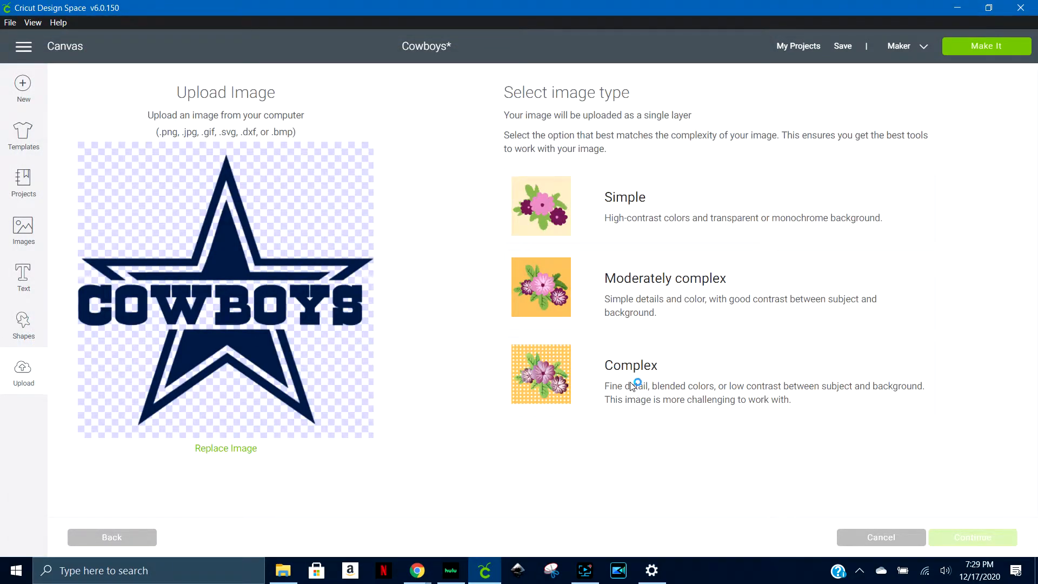
Set the image type to Complex, keep the background unedited, and save it as a Print Then Cut image named dc
click(665, 387)
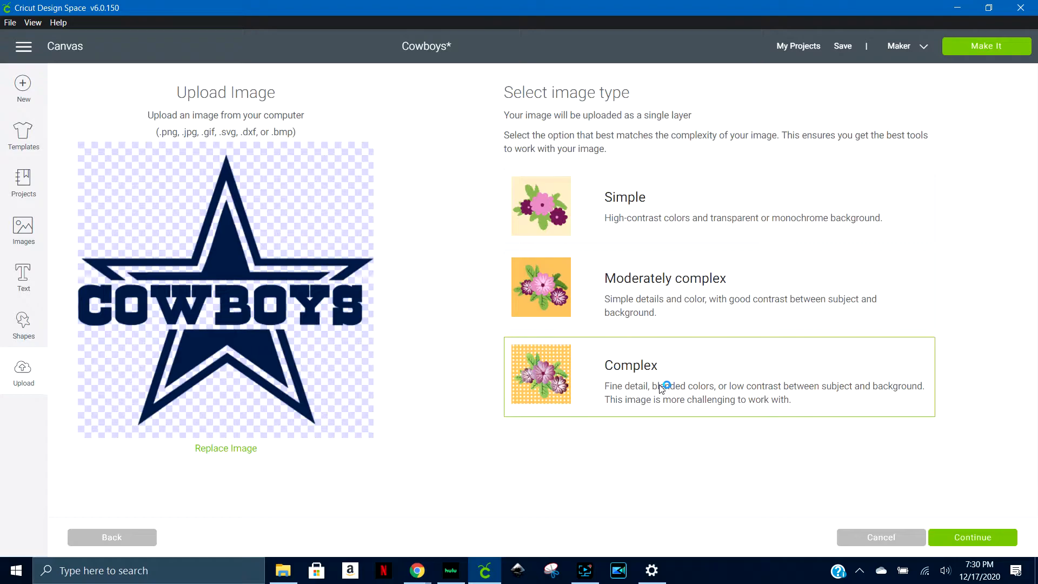
click(989, 537)
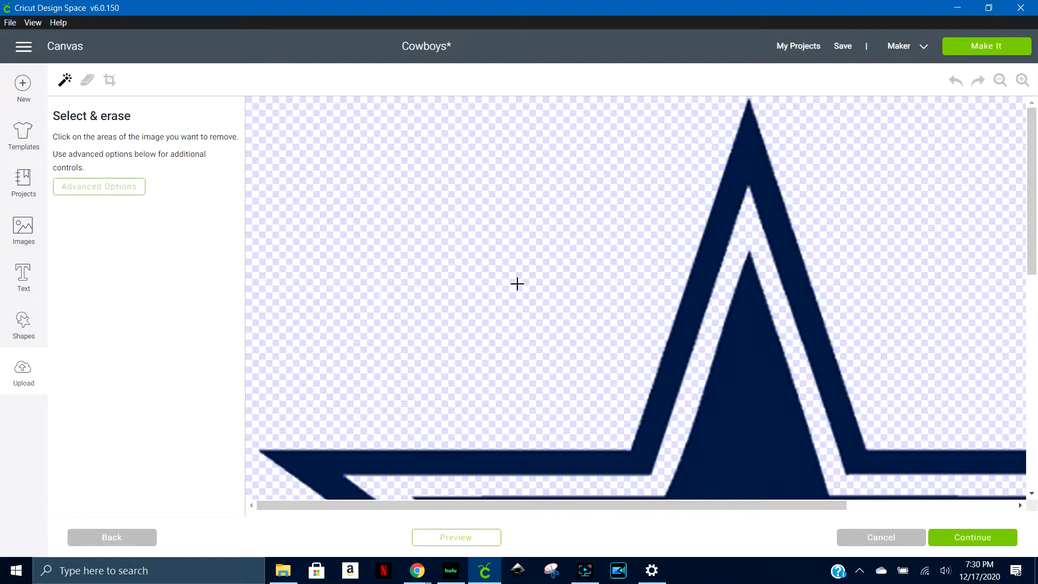
click(984, 544)
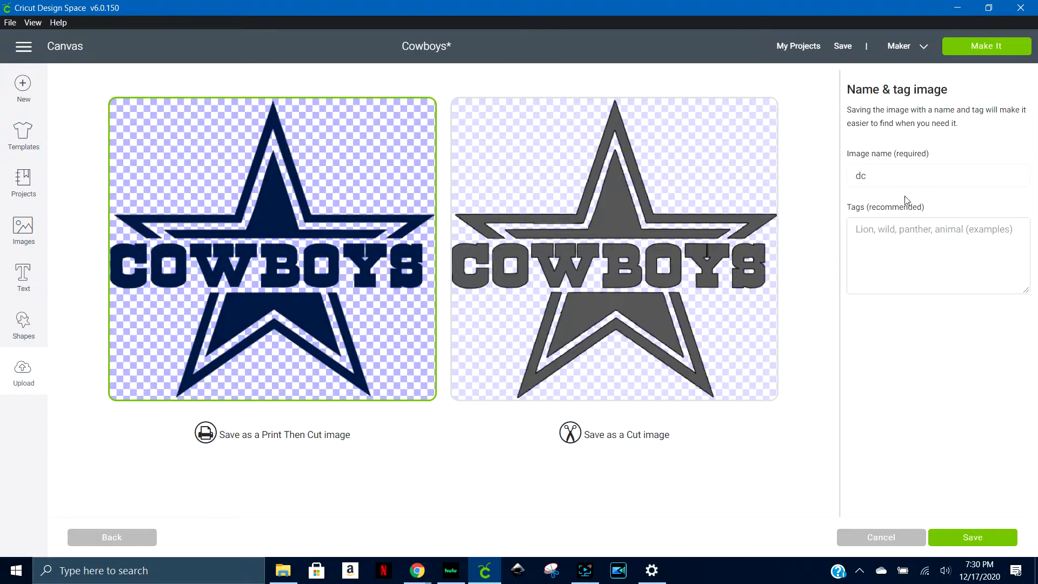
click(897, 172)
click(992, 538)
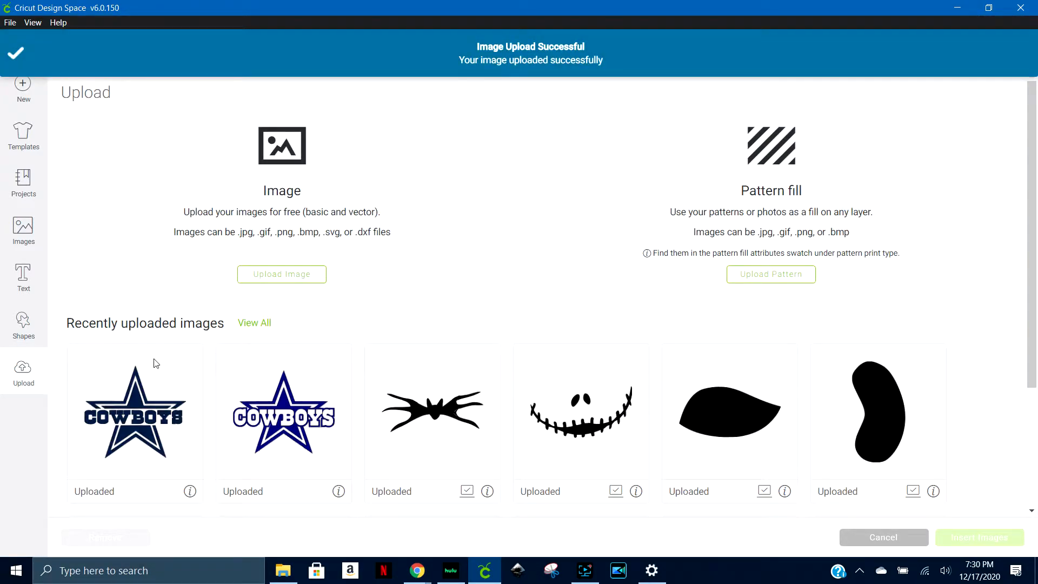
Insert the newly uploaded star logo onto the canvas and move it to about X 1, Y 0
click(154, 431)
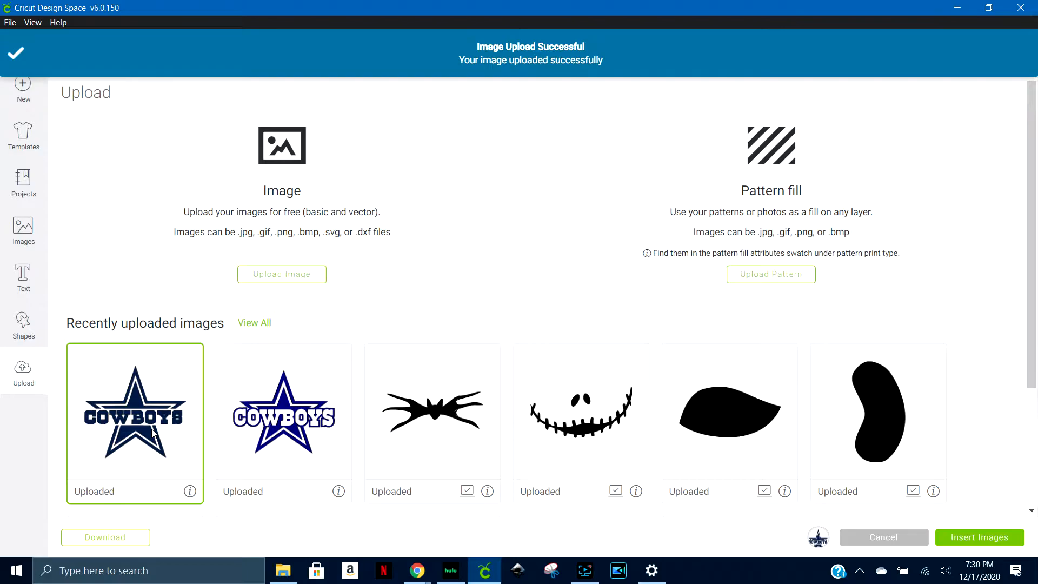
click(977, 538)
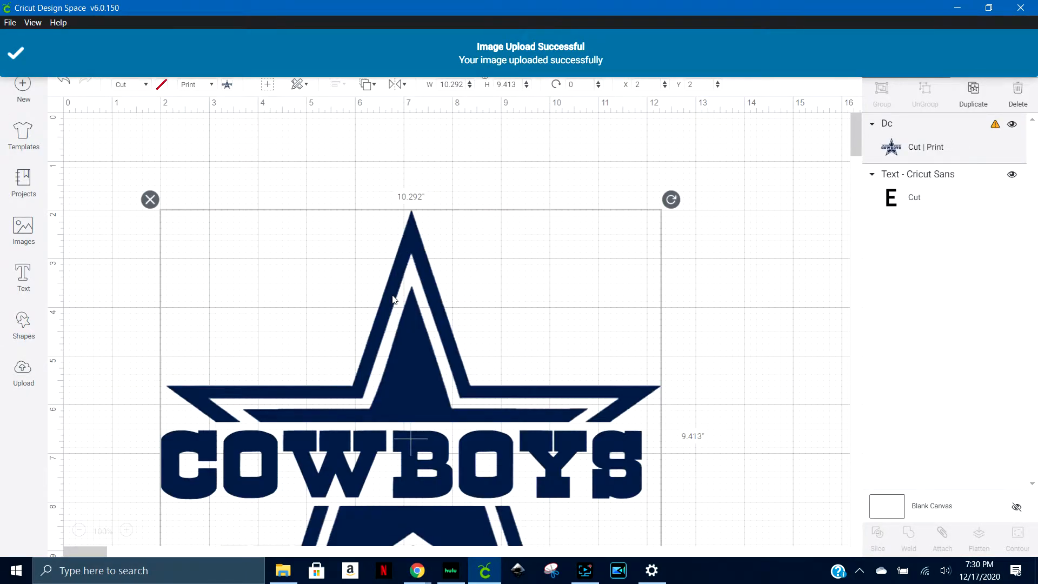
drag(399, 409, 370, 348)
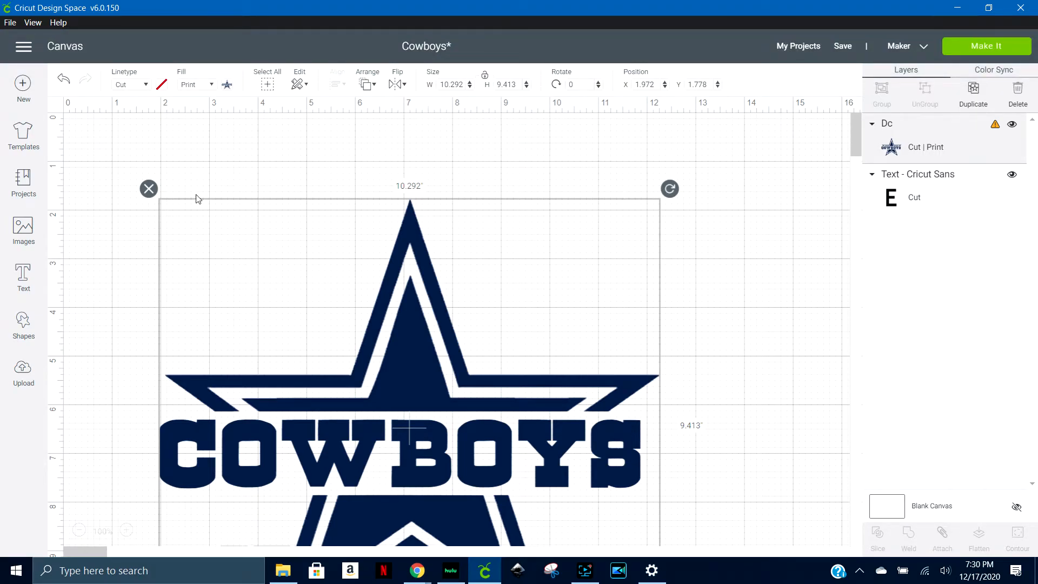
drag(576, 456, 527, 345)
Shrink the star logo to about 4.4 by 4.6 inches and place it at about X 3.7, Y 1.25
scroll(784, 350, down, 6)
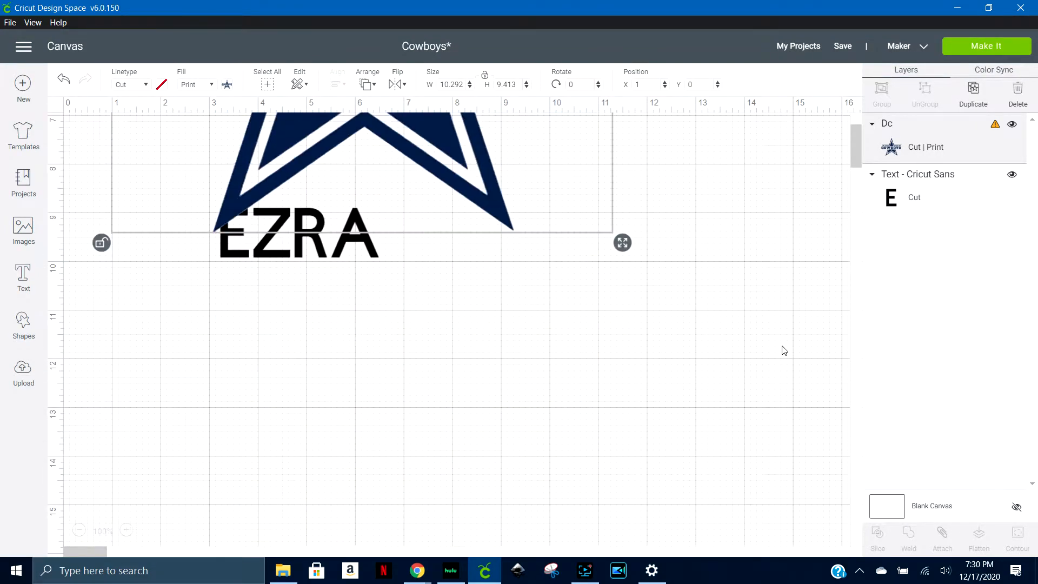
drag(622, 242, 379, 125)
scroll(477, 303, up, 6)
drag(387, 459, 338, 343)
drag(319, 277, 451, 339)
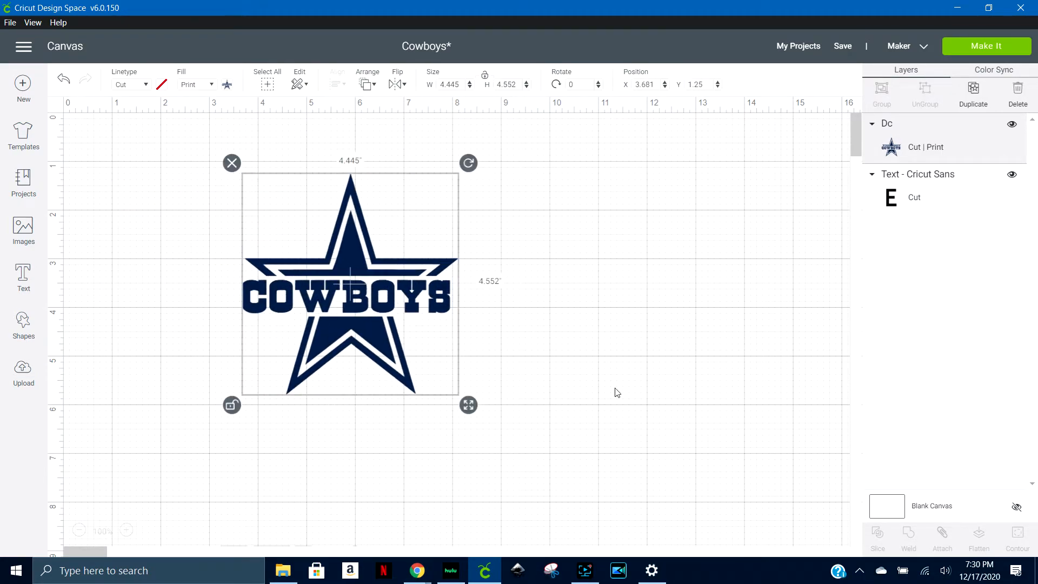
click(662, 368)
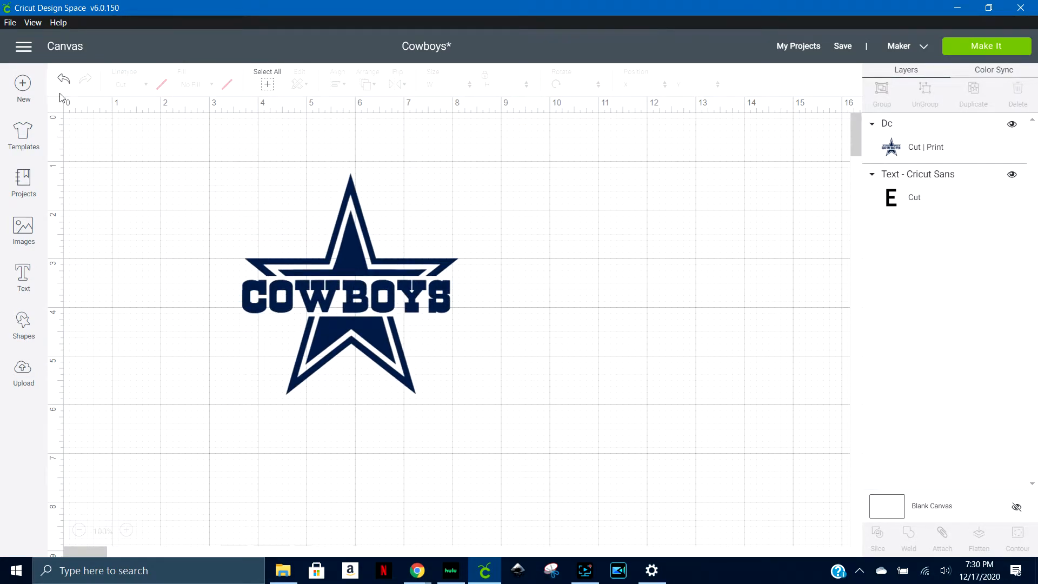
Add a square, enlarge it to about 5 by 5 inches, and position it over the whole star logo at about X 3.2, Y 1.1
click(24, 322)
click(84, 234)
drag(189, 191, 320, 220)
drag(373, 333, 475, 364)
mouse_move(350, 286)
mouse_down()
mouse_move(383, 286)
mouse_move(348, 287)
mouse_up()
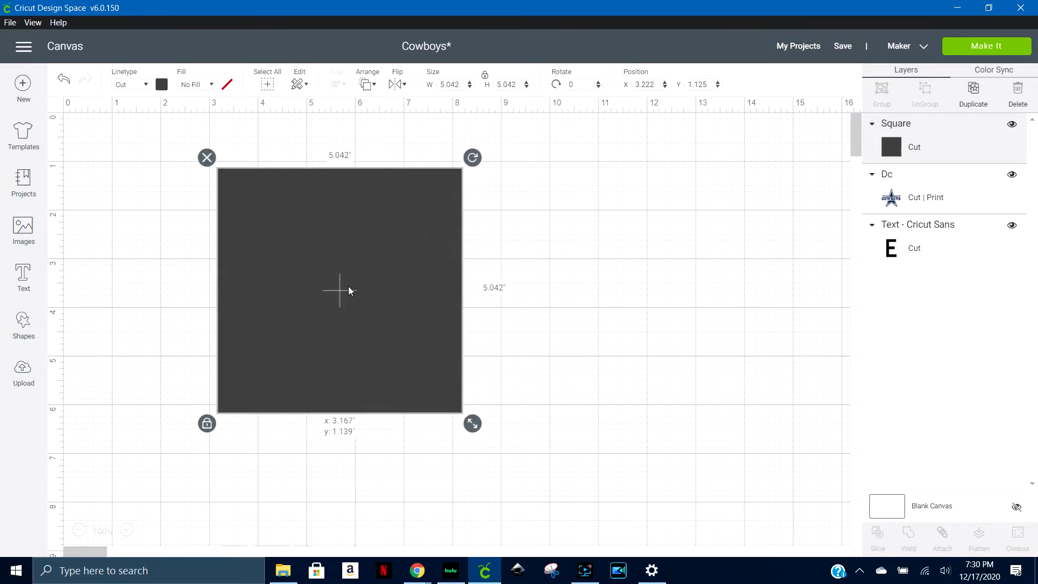
click(607, 380)
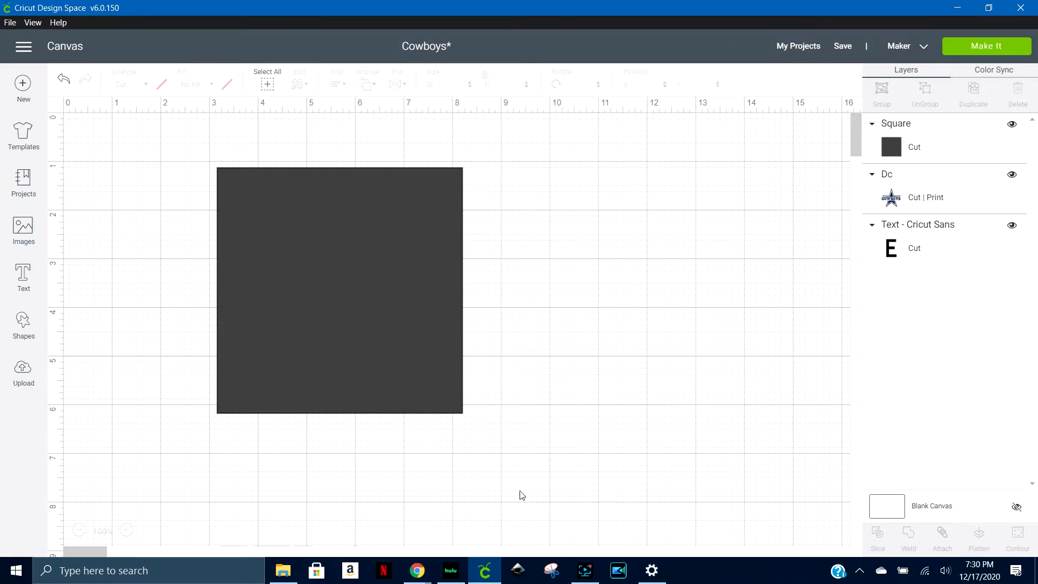
Center the square and the star logo vertically with each other, then slice the star logo out of the square
drag(506, 445, 186, 157)
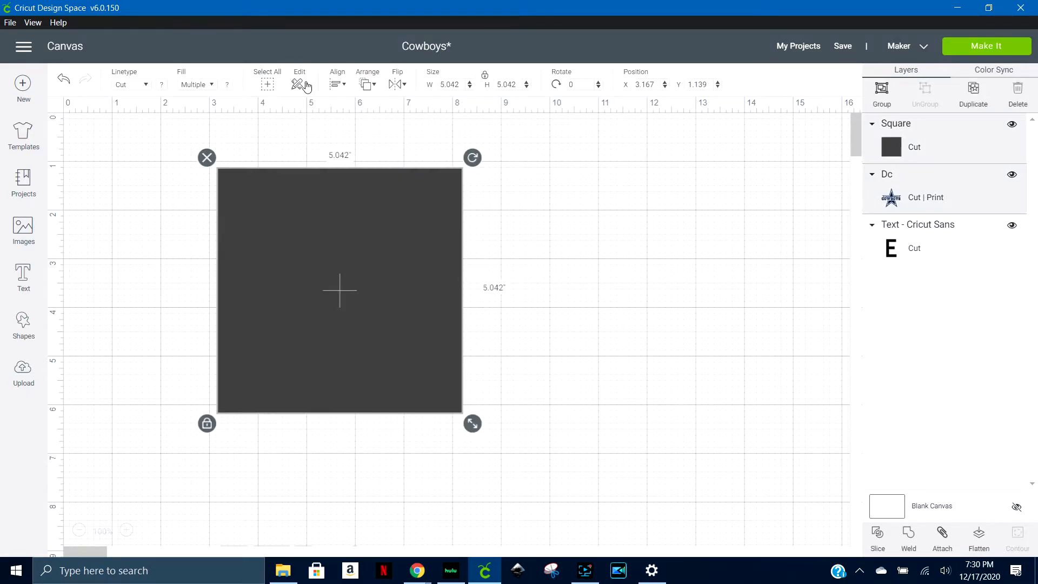
click(340, 86)
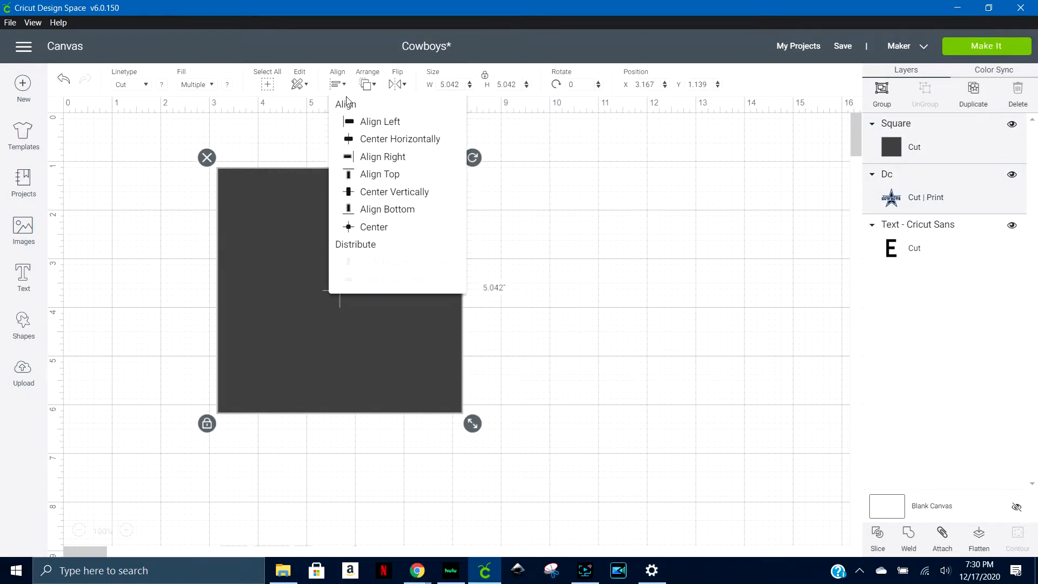
click(380, 193)
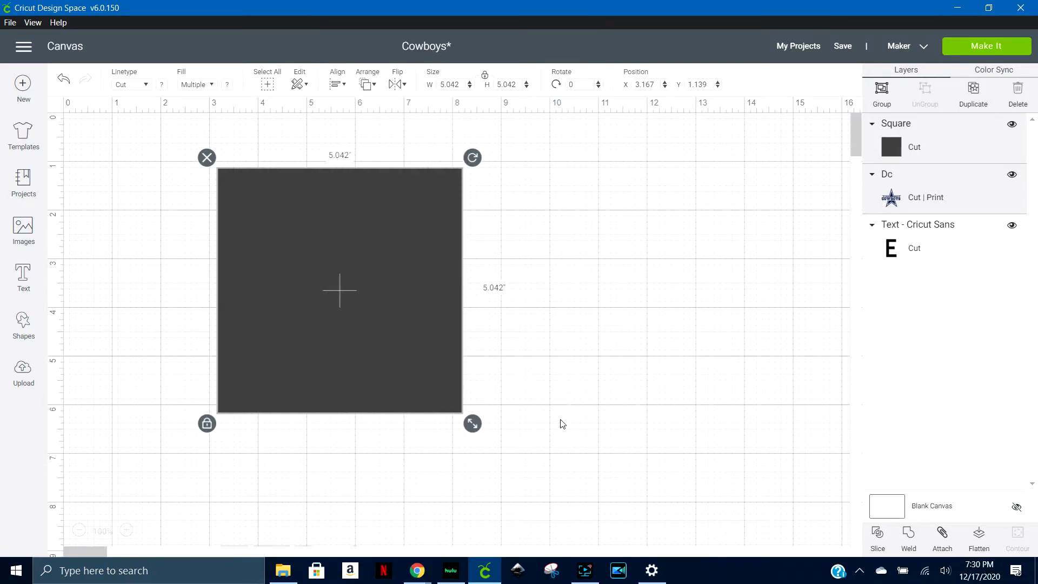
drag(580, 474, 152, 137)
click(480, 433)
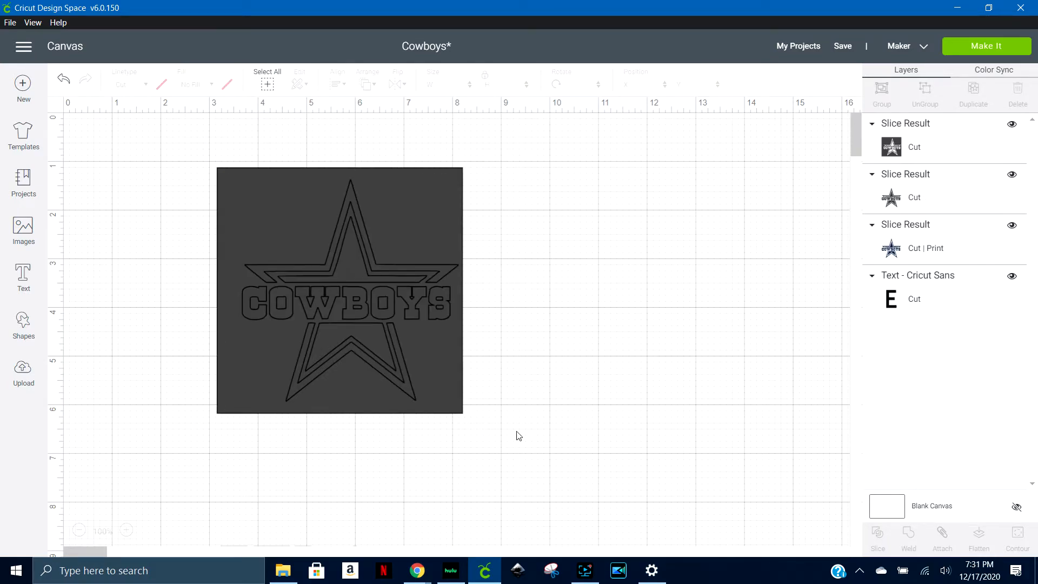
Separate the slice results and delete the two star pieces, keeping only the square with the star cut out
drag(365, 297, 639, 301)
drag(356, 273, 195, 200)
click(127, 153)
click(153, 129)
Position the cut-out square at about X 3.8, Y 1.3 and hide the letter E text layer
drag(697, 242, 453, 241)
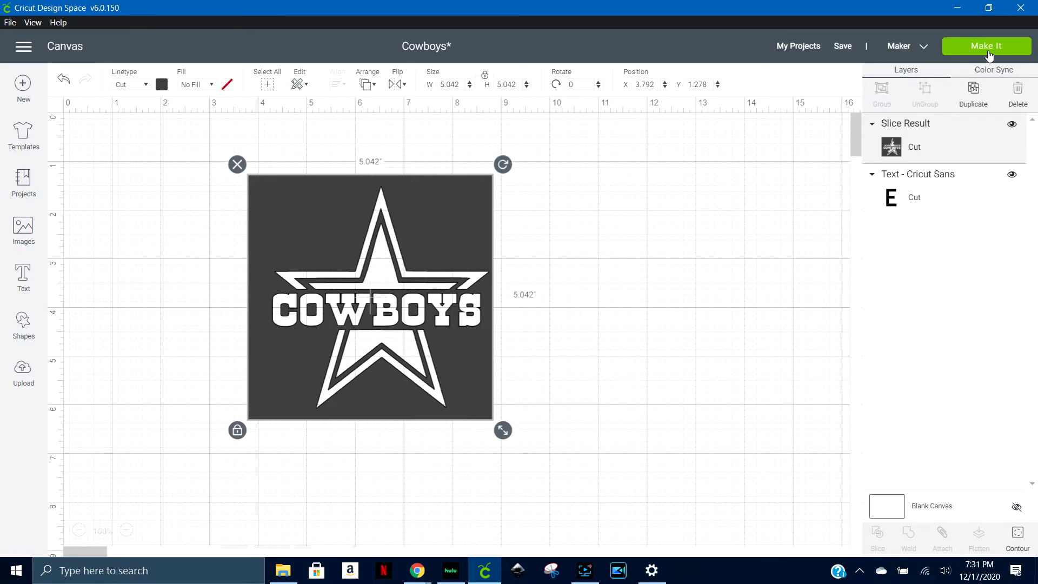
click(1012, 174)
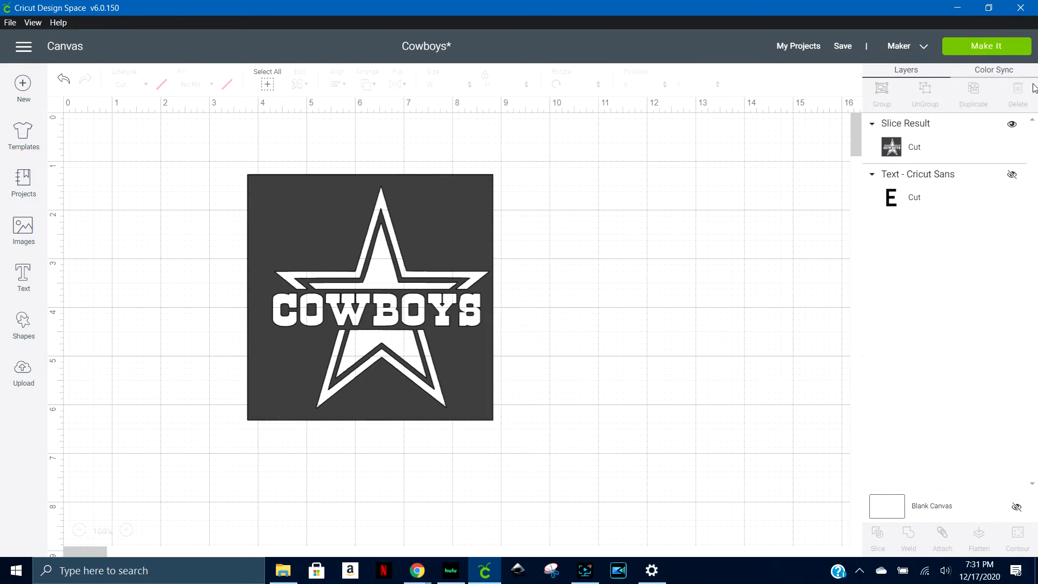